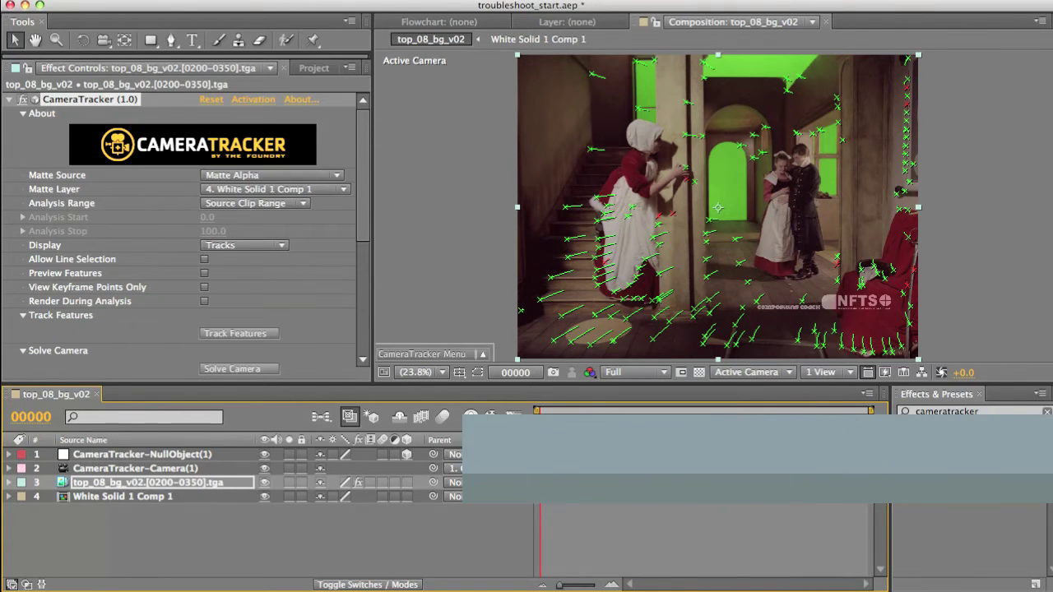
# Select layer 3, top_08_bg_v02.[0200-0350].tga, in the timeline layer list.
pyautogui.click(109, 486)
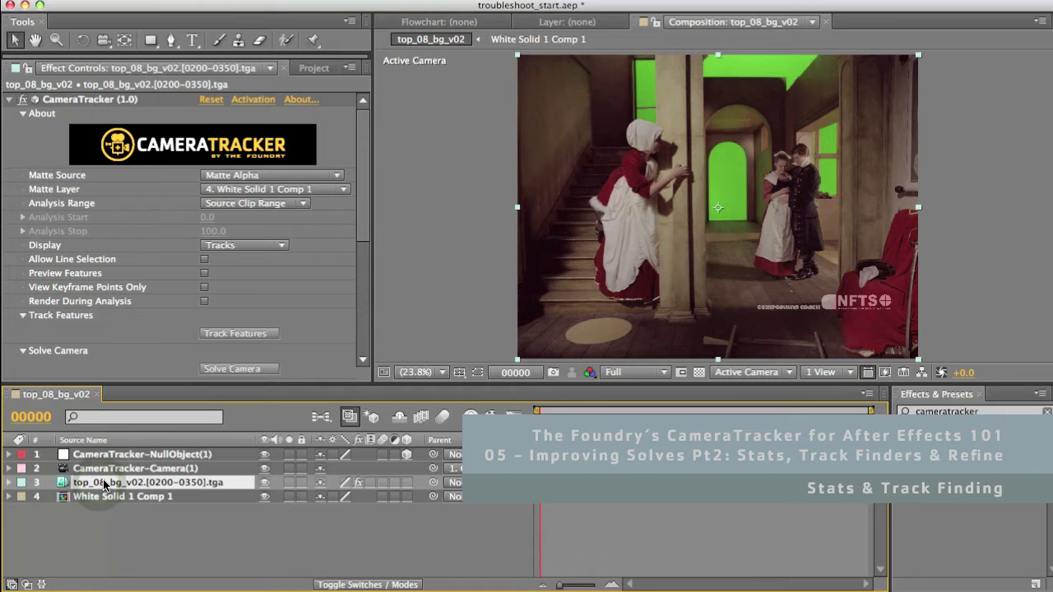
# Show the layer's animated CameraTracker properties with U and scroll down to the Solve statistics.
pyautogui.press('u')
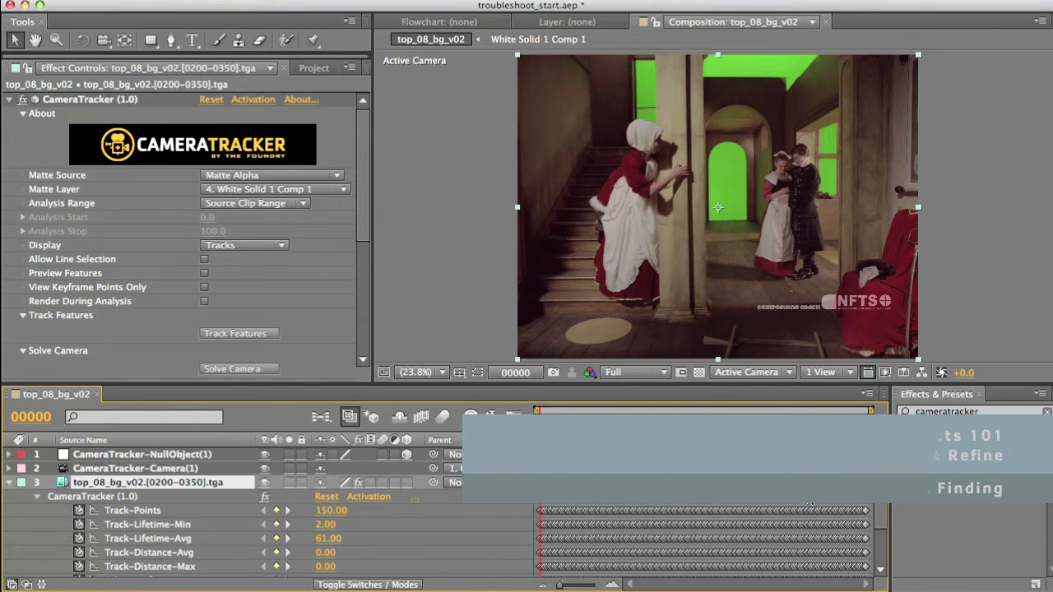
pyautogui.scroll(-3, 884, 544)
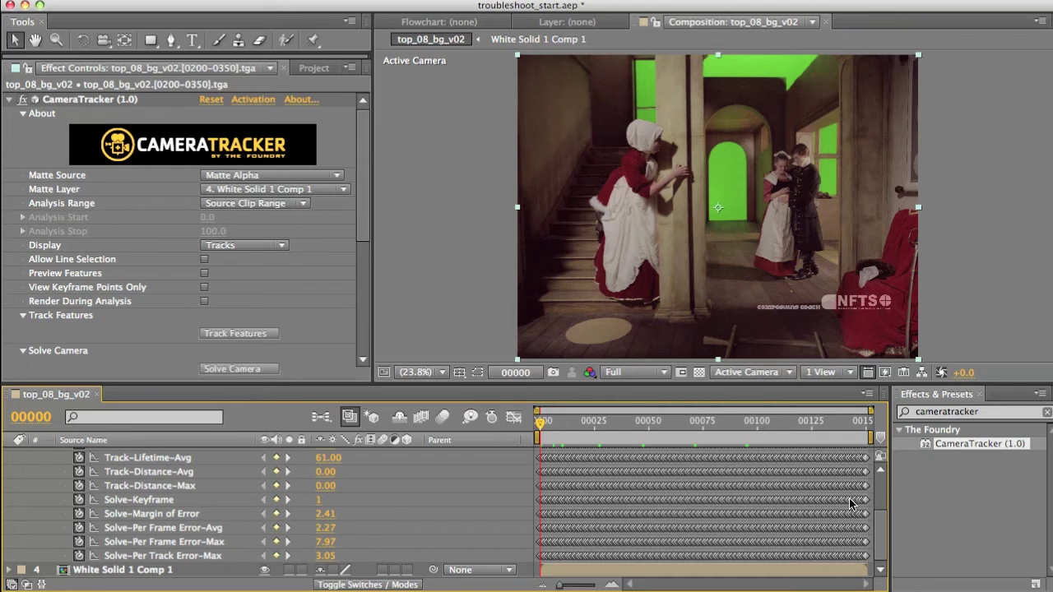
# Switch the timeline to the Graph Editor to see the 150-point tracker statistics as curves.
pyautogui.click(513, 417)
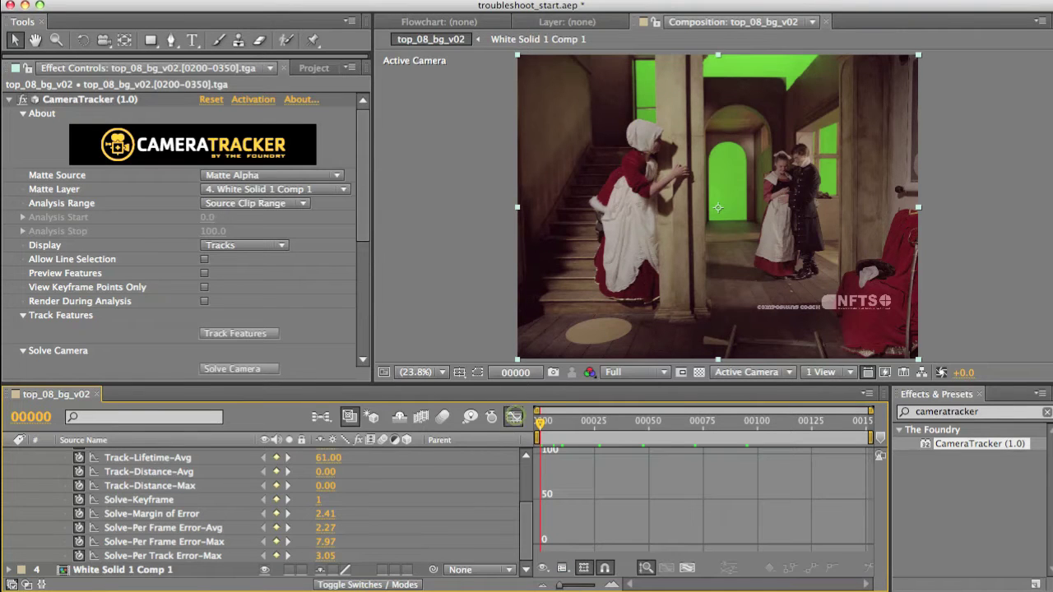
pyautogui.scroll(3, 520, 530)
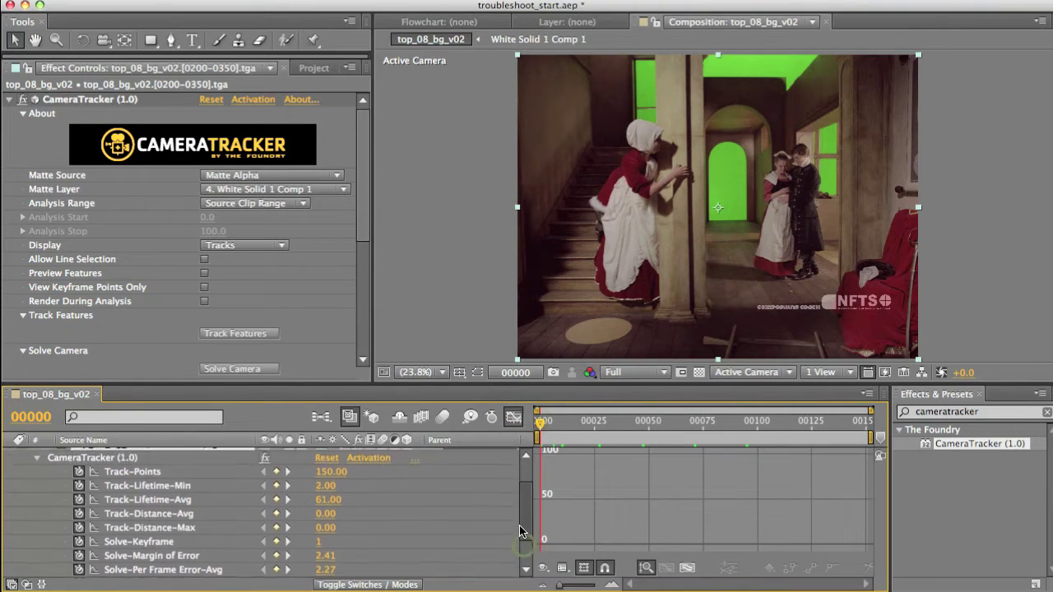
pyautogui.scroll(1, 519, 531)
pyautogui.scroll(-3, 520, 534)
pyautogui.scroll(3, 520, 538)
pyautogui.scroll(-3, 520, 548)
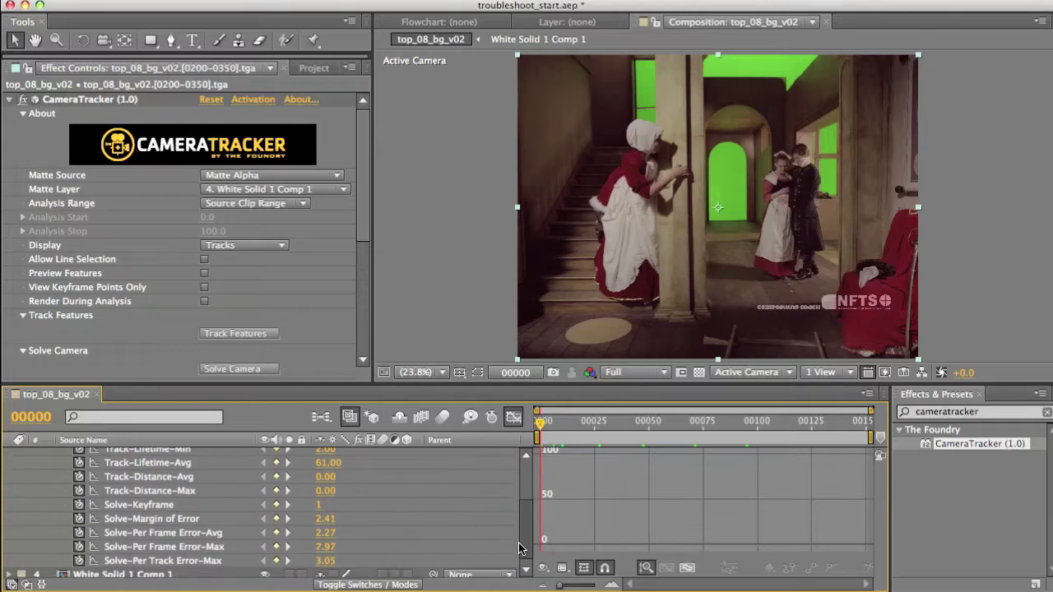
pyautogui.scroll(2, 520, 548)
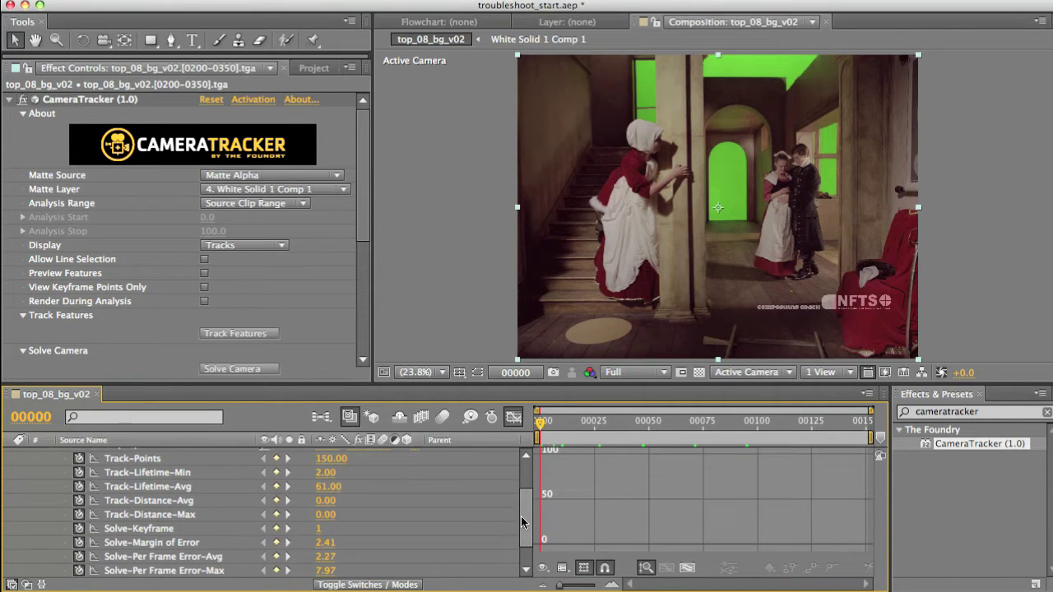
pyautogui.scroll(-2, 523, 519)
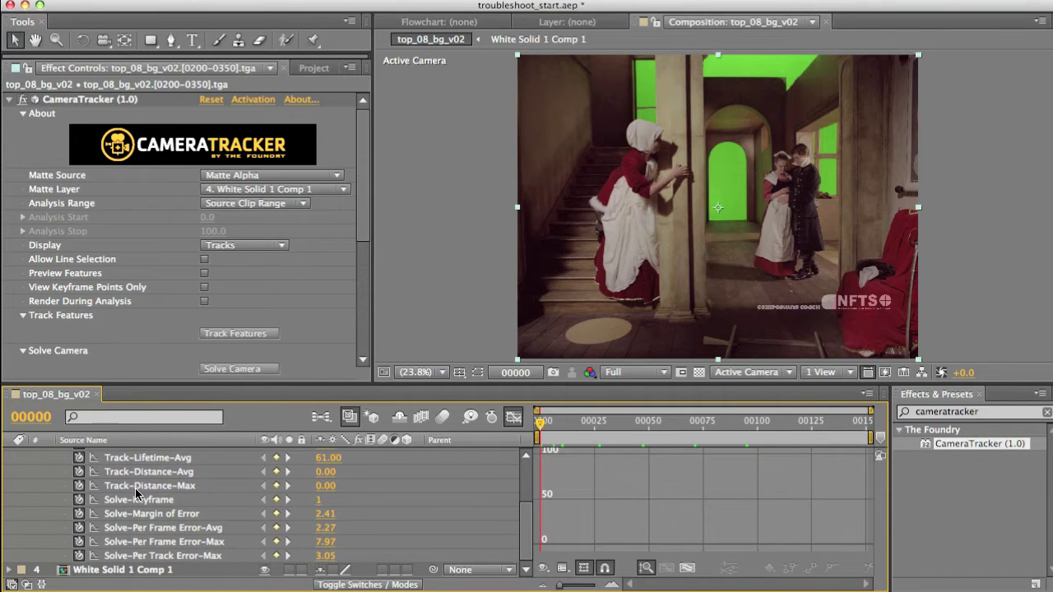
# Alternate between the Solve-Margin of Error and Solve-Per Frame Error-Avg graphs, finishing on Error-Avg.
pyautogui.click(141, 515)
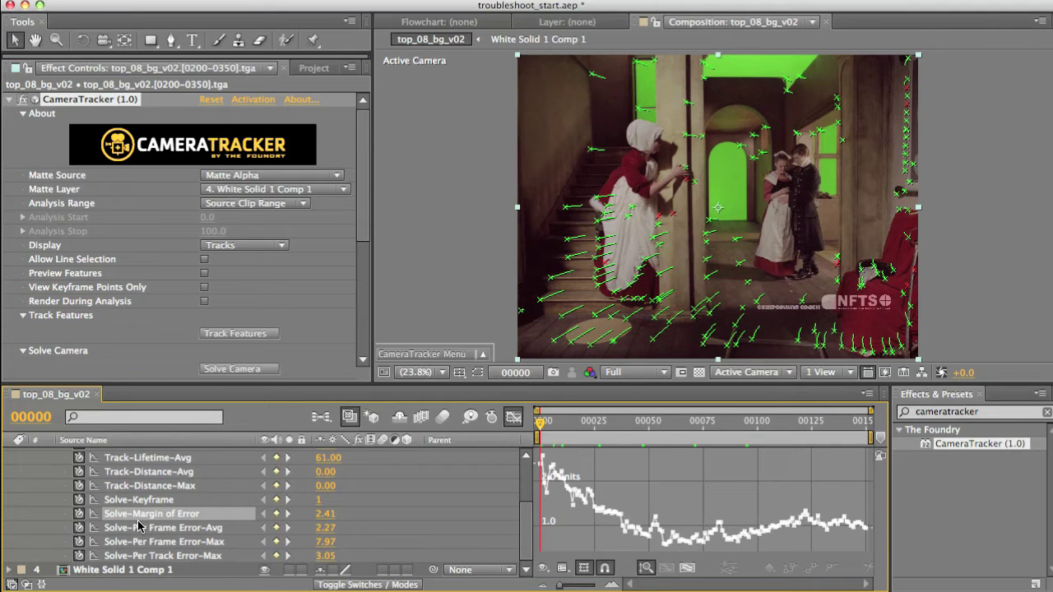
pyautogui.click(153, 529)
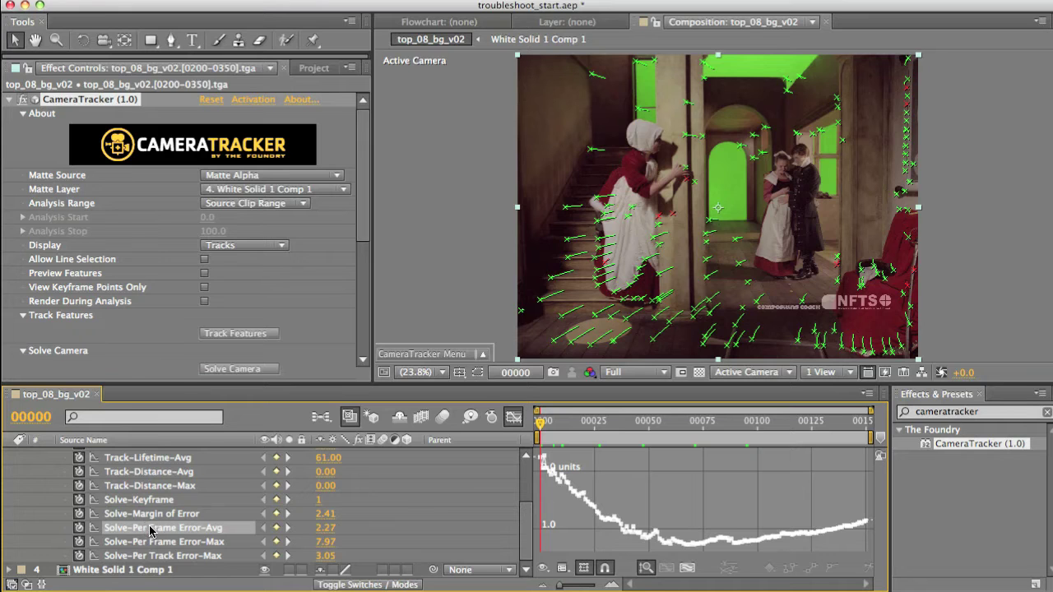
pyautogui.click(163, 517)
pyautogui.click(168, 530)
pyautogui.click(165, 515)
pyautogui.click(167, 529)
pyautogui.click(162, 517)
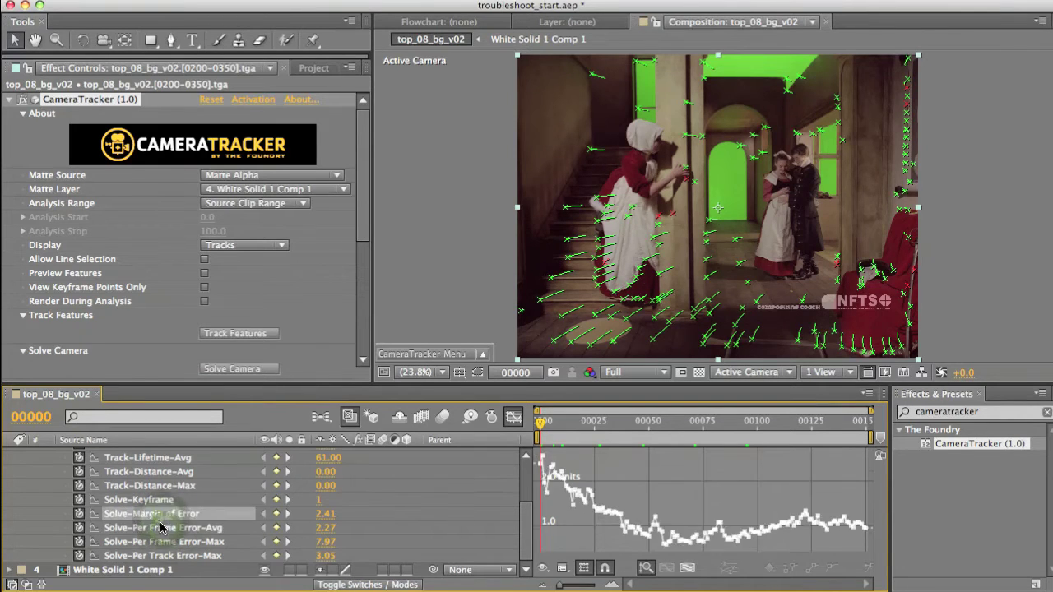
pyautogui.click(162, 527)
pyautogui.click(162, 514)
pyautogui.click(164, 528)
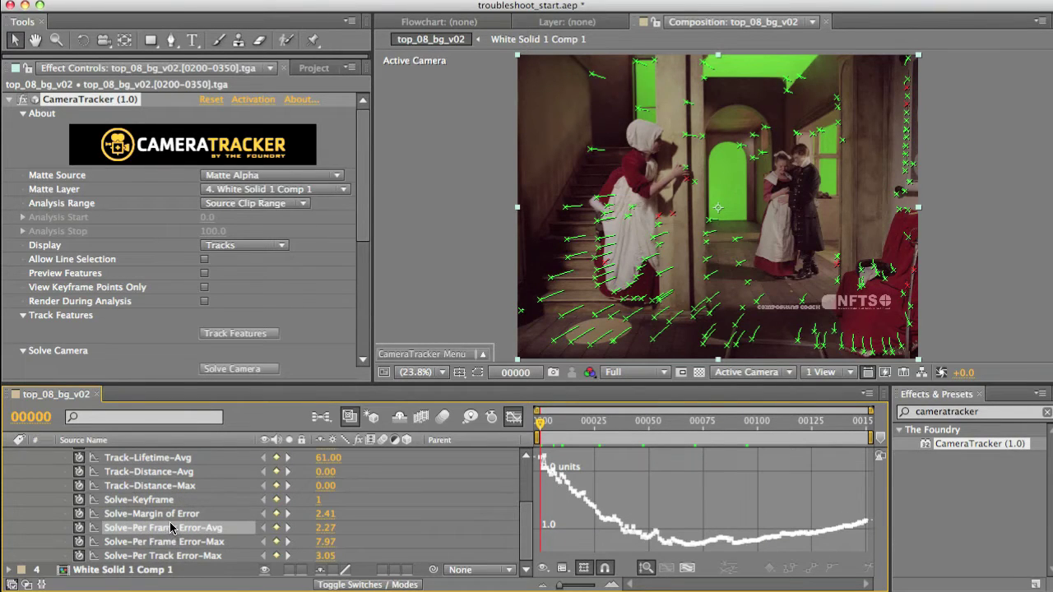
# Compare the Solve-Per Frame Error-Max and Solve-Per Track Error-Max graphs, ending on Per Track Error-Max.
pyautogui.click(168, 542)
pyautogui.click(168, 557)
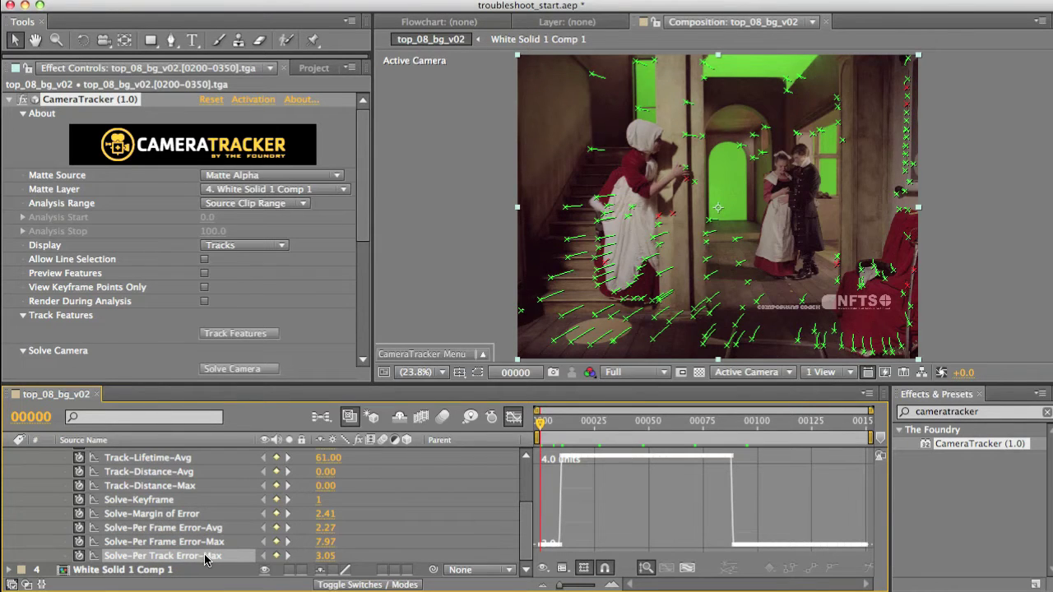
pyautogui.click(166, 543)
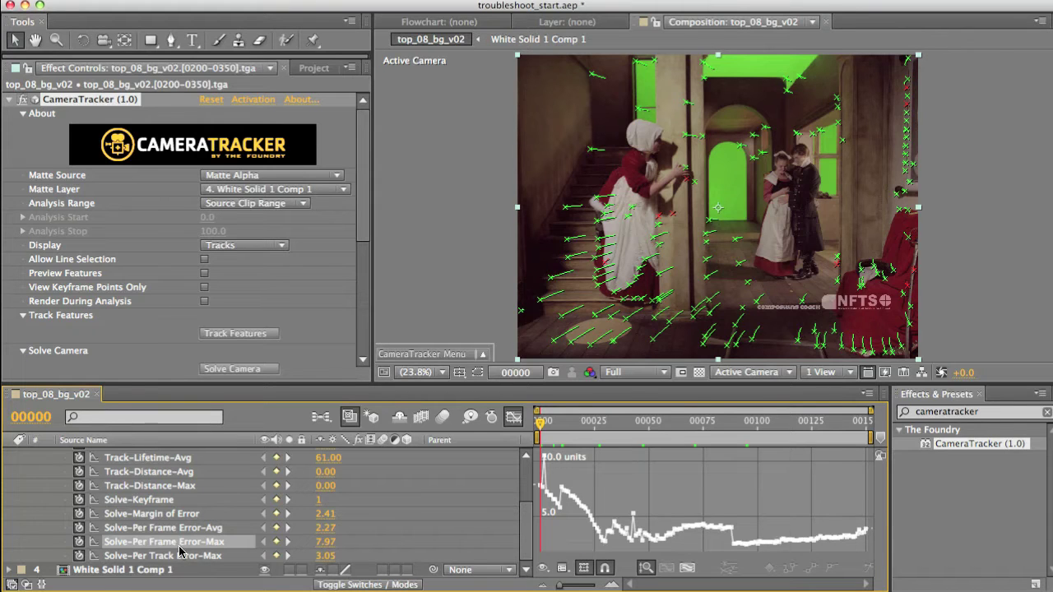
pyautogui.click(164, 556)
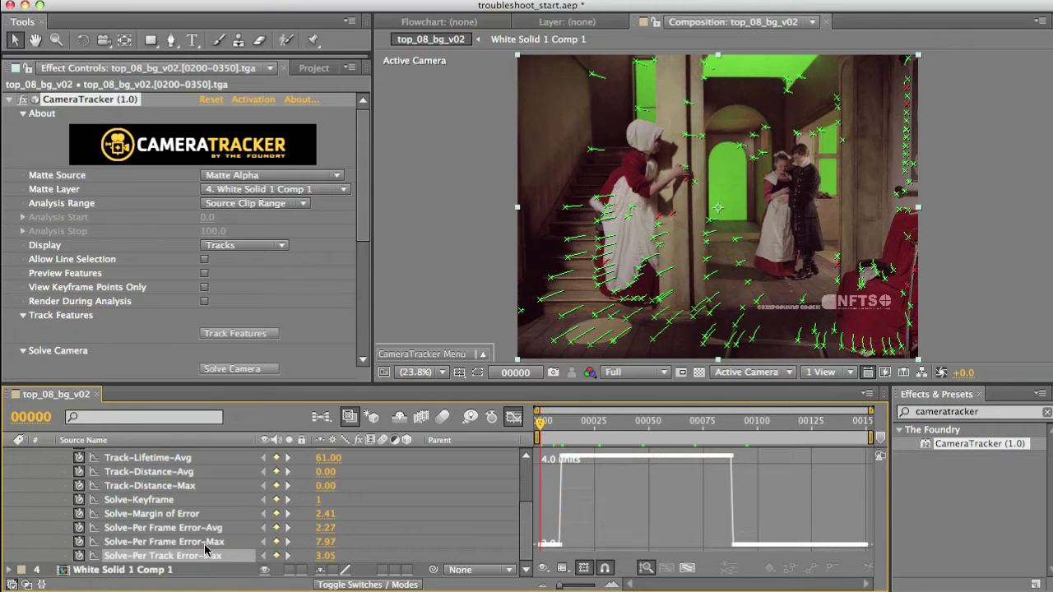
# Check the Tracks menu's Cycle Per Frame Error Selection finder, then graph Solve-Per Frame Error-Max again.
pyautogui.click(421, 353)
pyautogui.moveTo(413, 309)
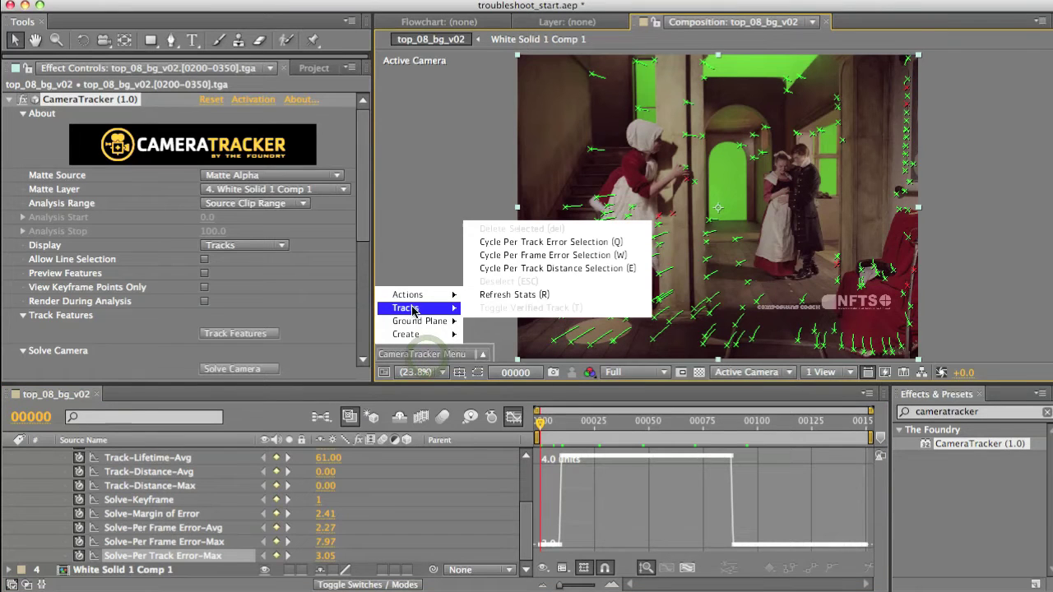
pyautogui.click(527, 261)
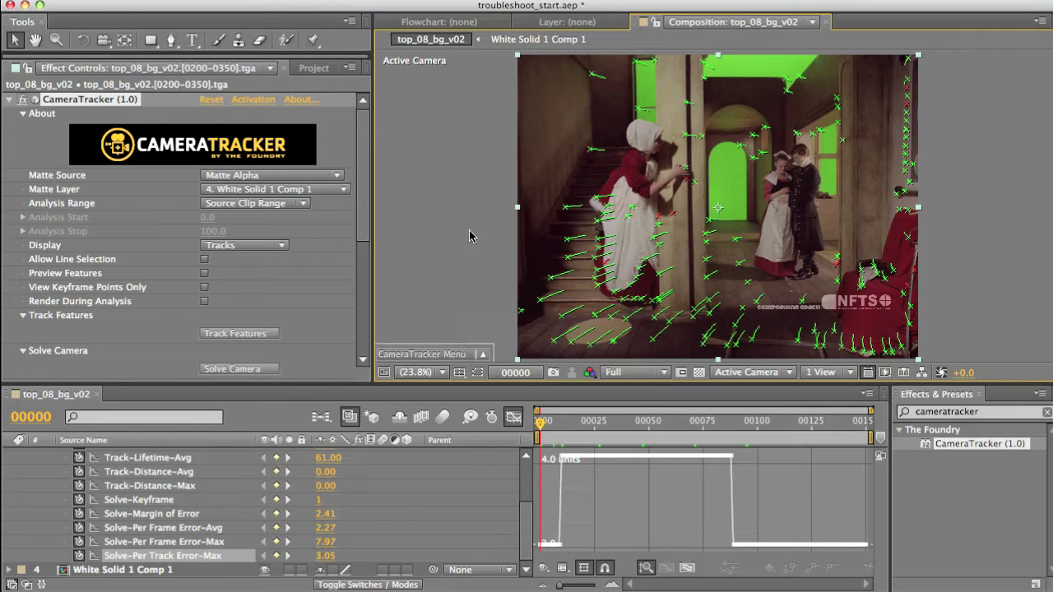
pyautogui.click(177, 542)
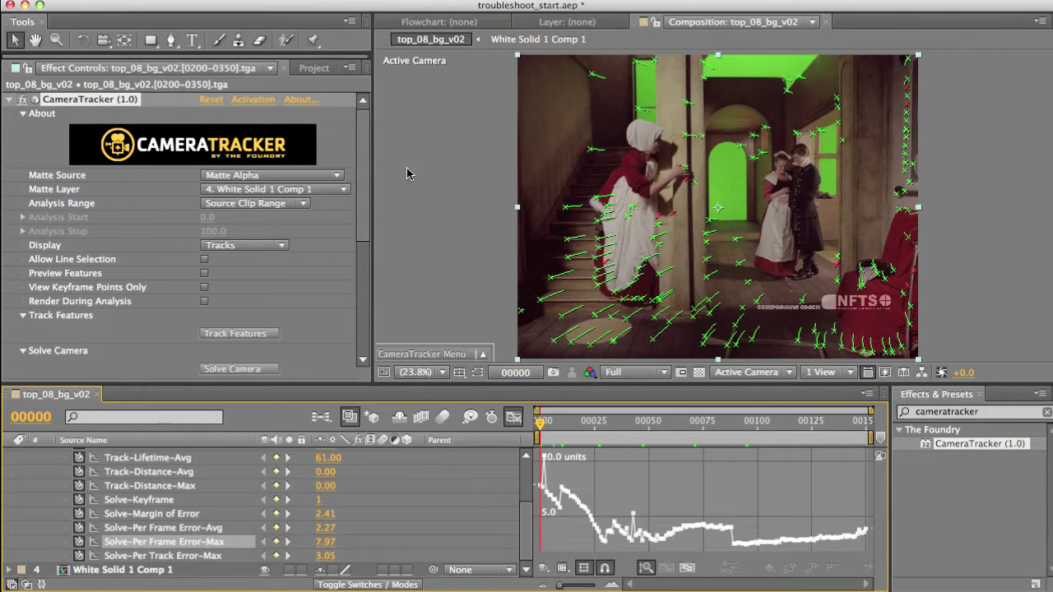
# Drag the current-time indicator forward to frame 3.
pyautogui.moveTo(546, 426)
pyautogui.mouseDown()
pyautogui.moveTo(555, 428)
pyautogui.moveTo(537, 426)
pyautogui.mouseUp()
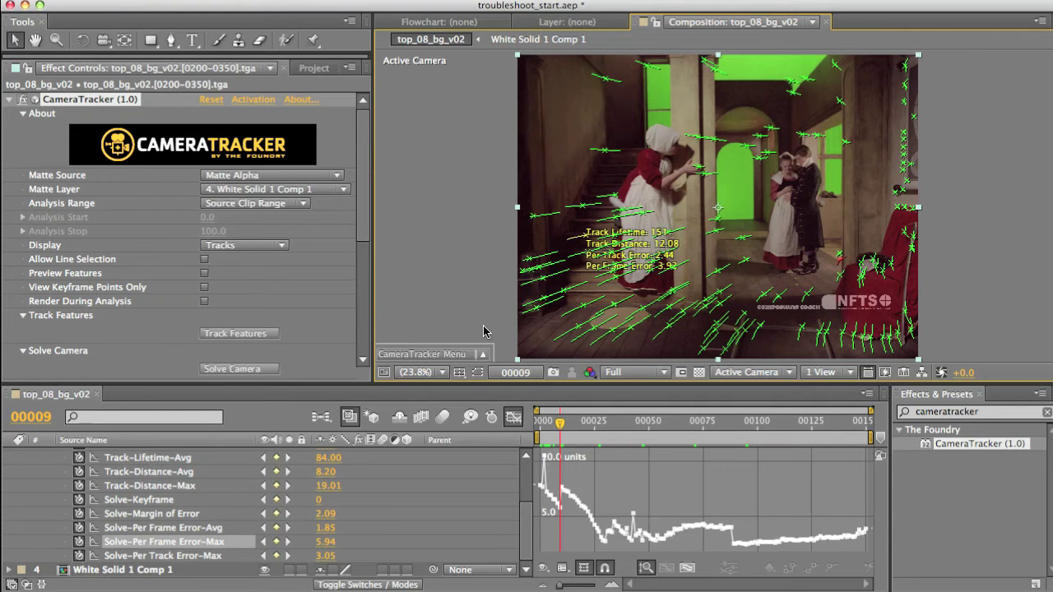
# Advance one frame at a time from frame 9 to frame 12 with Page Down.
pyautogui.press('pagedown')
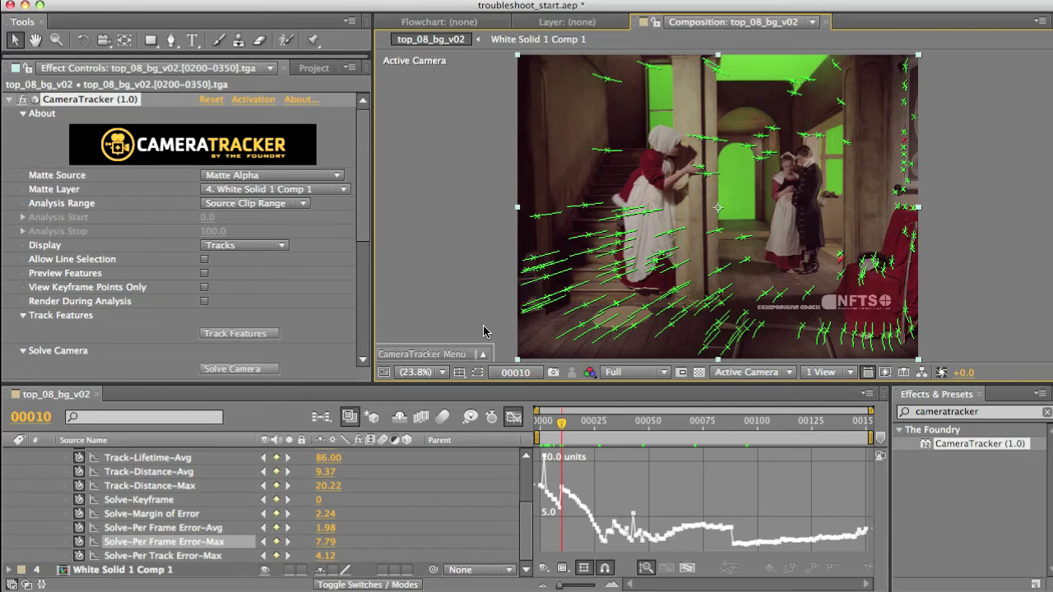
pyautogui.press('pagedown')
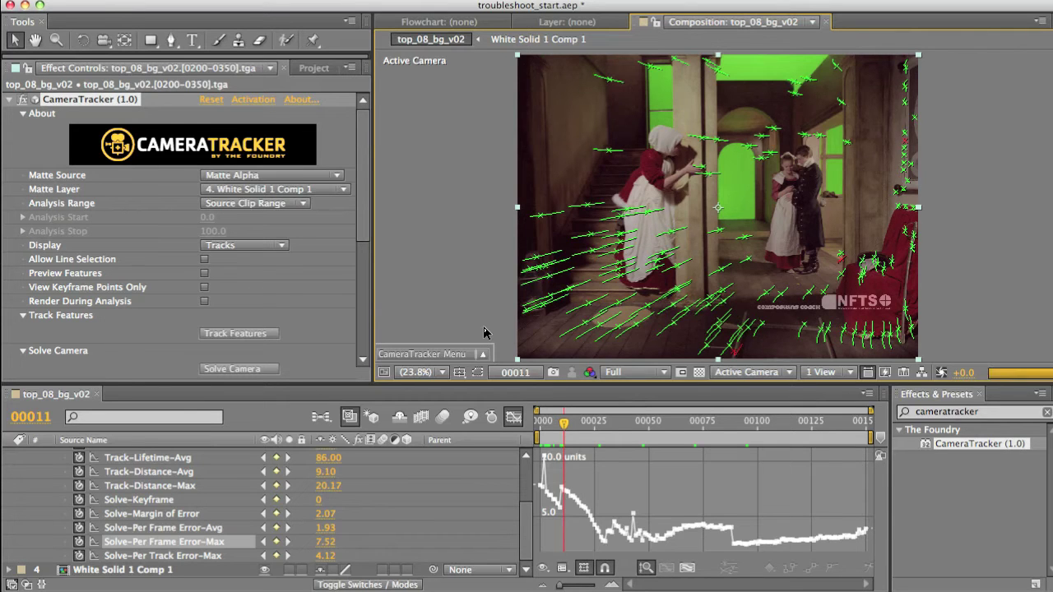
pyautogui.press('pagedown')
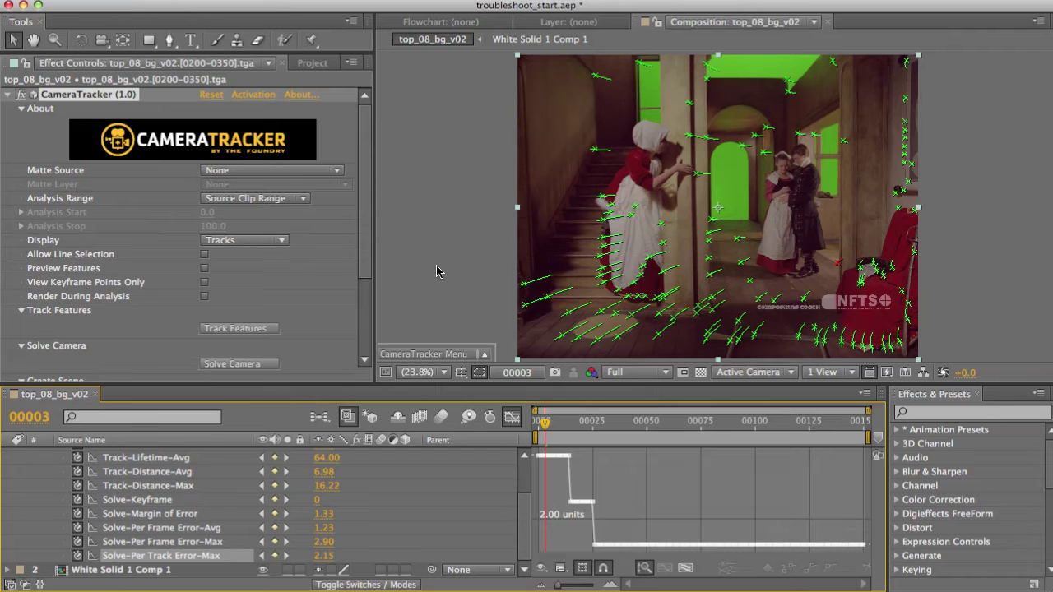
# Step forward a few frames, then play the shot through to frame 36 to review the tracks.
pyautogui.press('q')
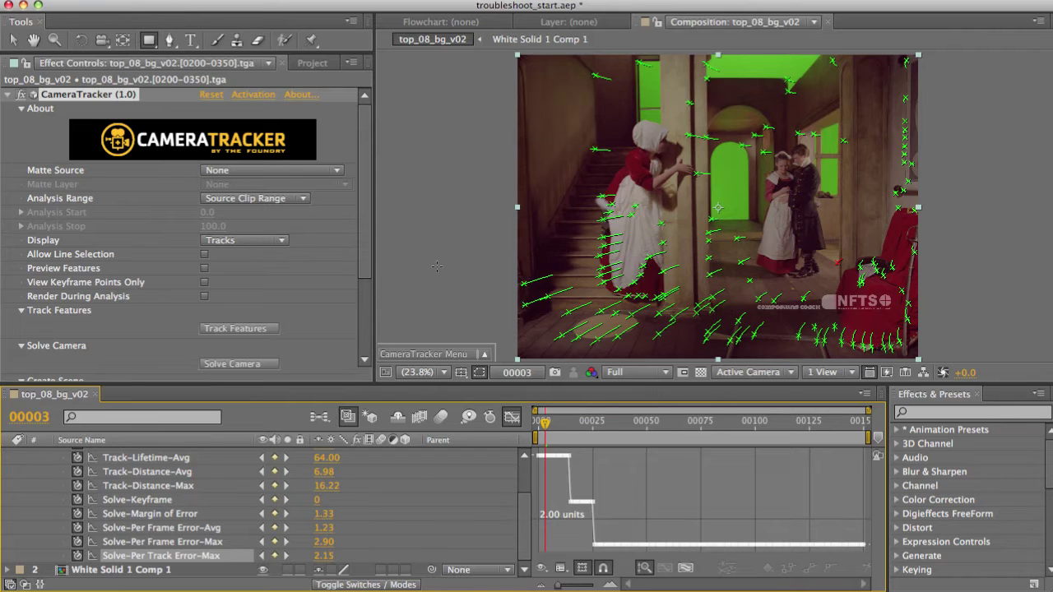
pyautogui.press('v')
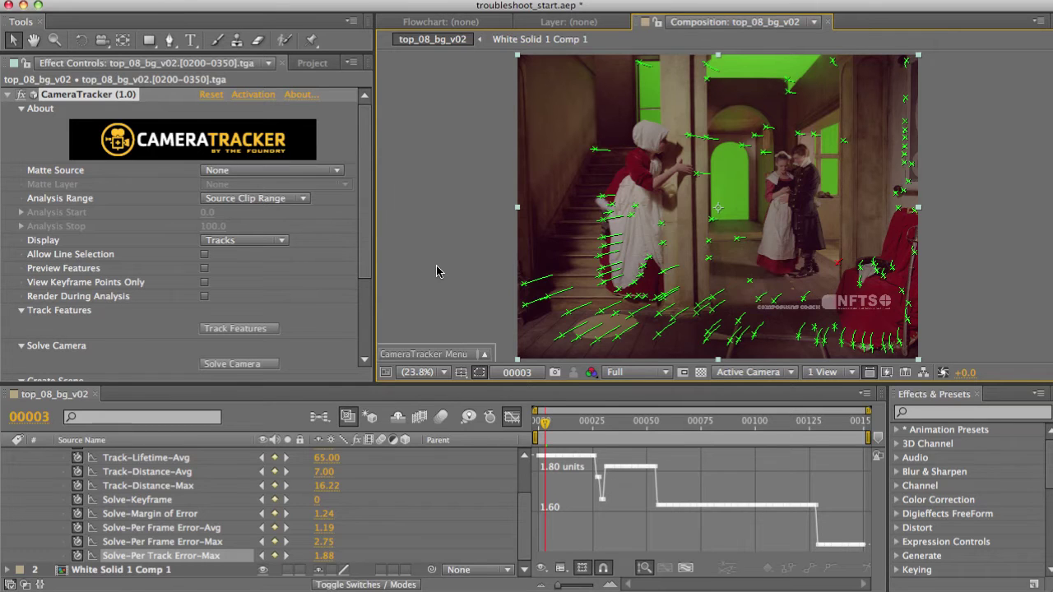
pyautogui.press('pagedown')
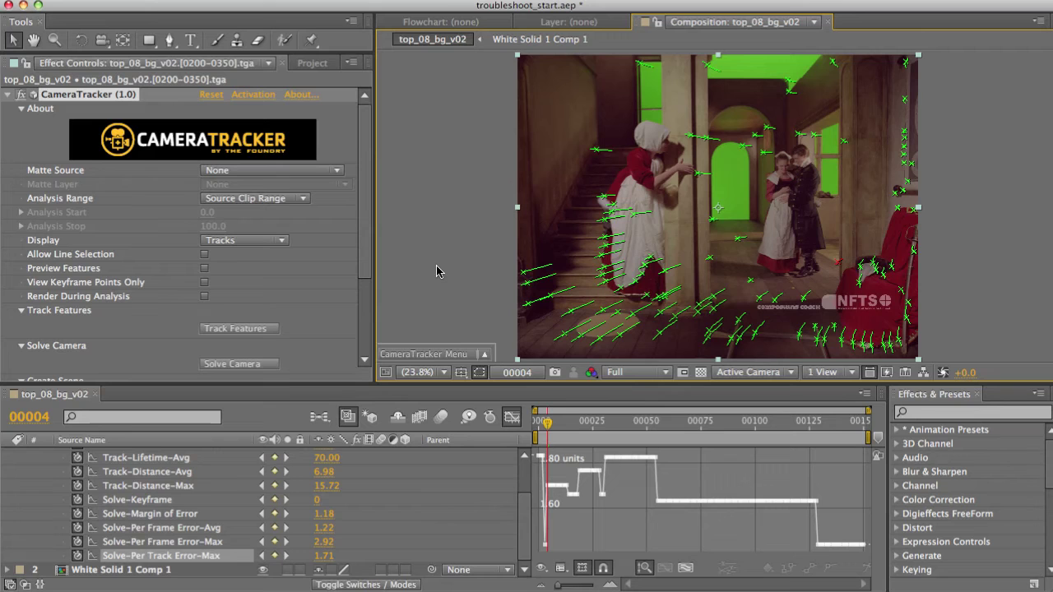
pyautogui.press('pagedown')
pyautogui.press('pagedown')
pyautogui.press('space')
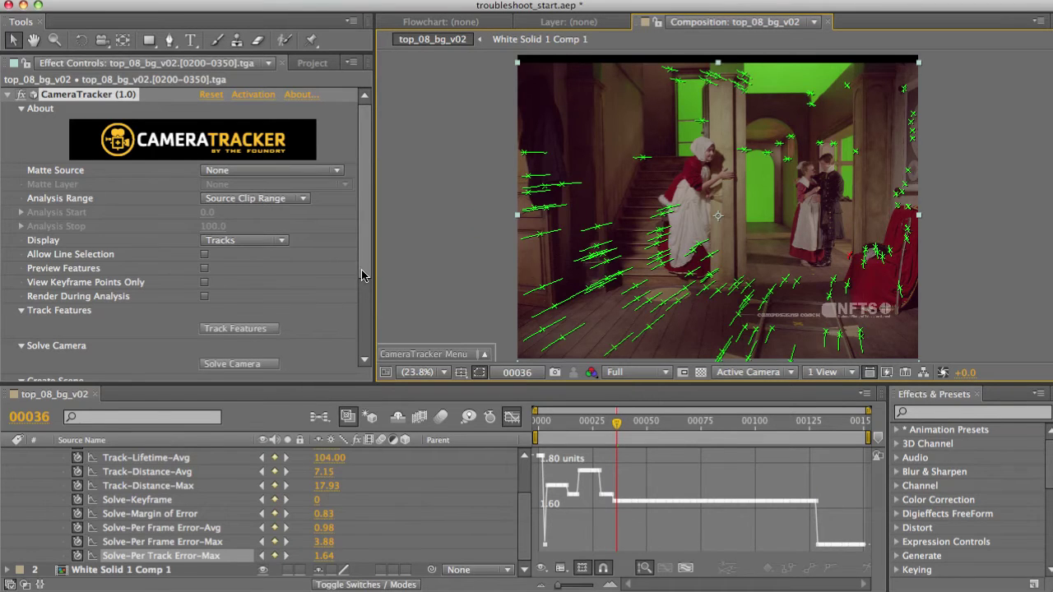
# Run Solve Camera in the CameraTracker Effect Controls, leaving 120 track points.
pyautogui.click(249, 364)
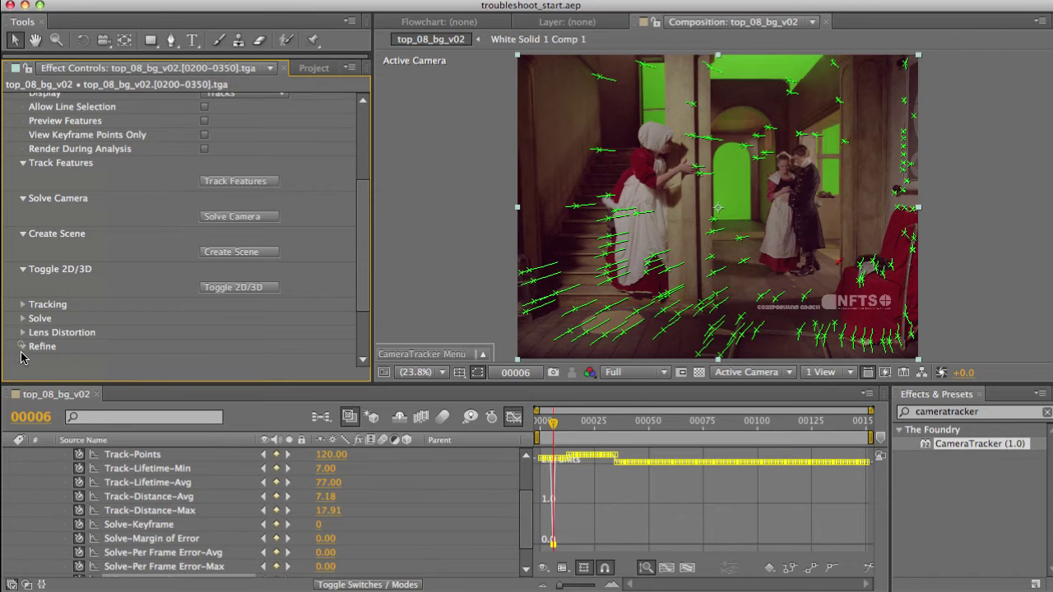
# Expand CameraTracker's Refine group in Effect Controls to show error statistics and rejection thresholds.
pyautogui.click(22, 346)
pyautogui.scroll(-5, 24, 346)
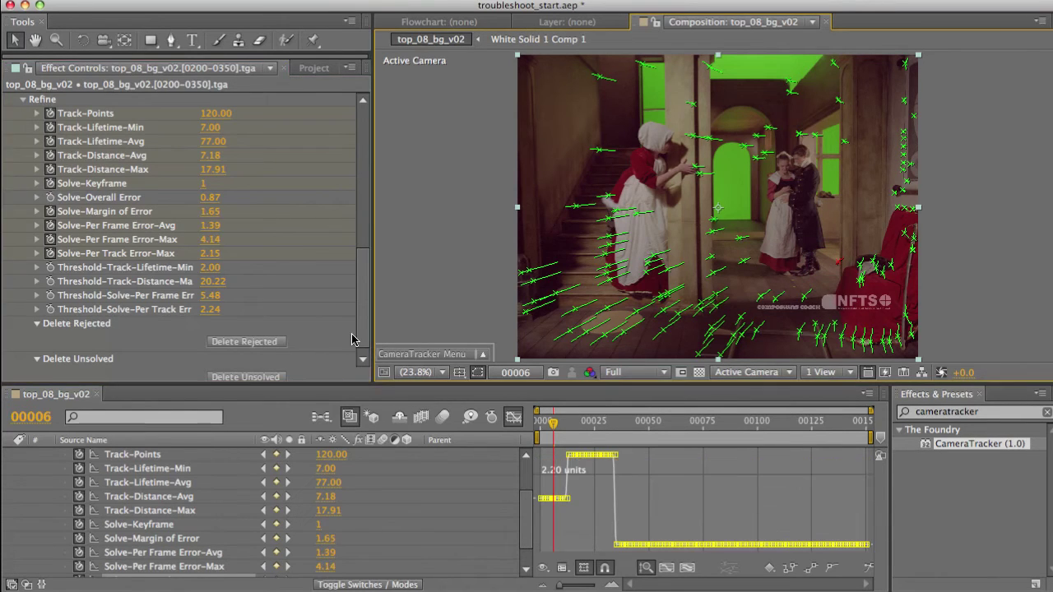
# Use Delete Unsolved in the Refine section to remove unsolved tracks from the camera track.
pyautogui.moveTo(362, 322); pyautogui.dragTo(362, 329)
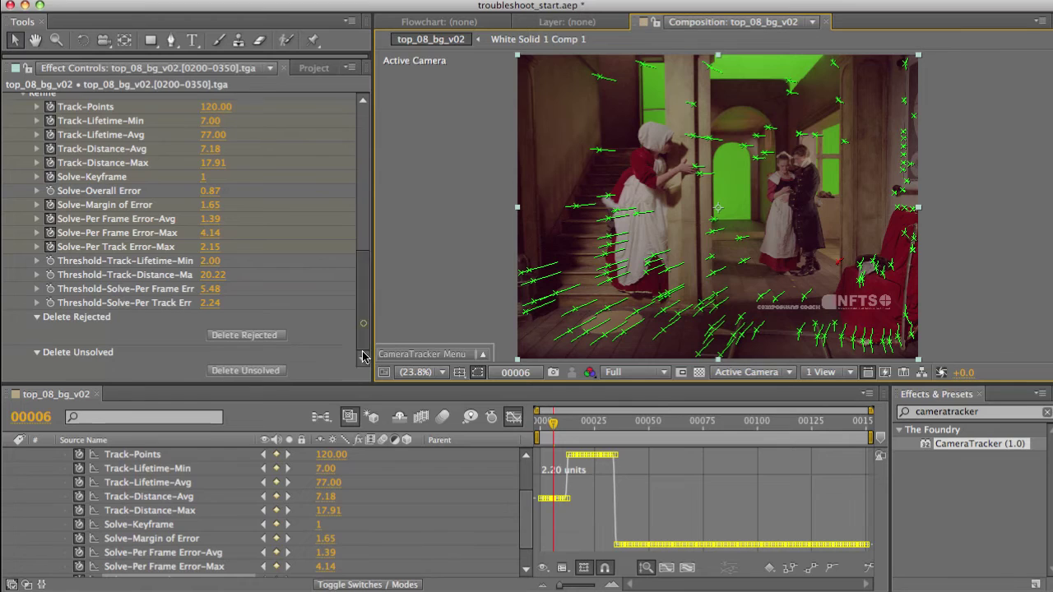
pyautogui.click(247, 371)
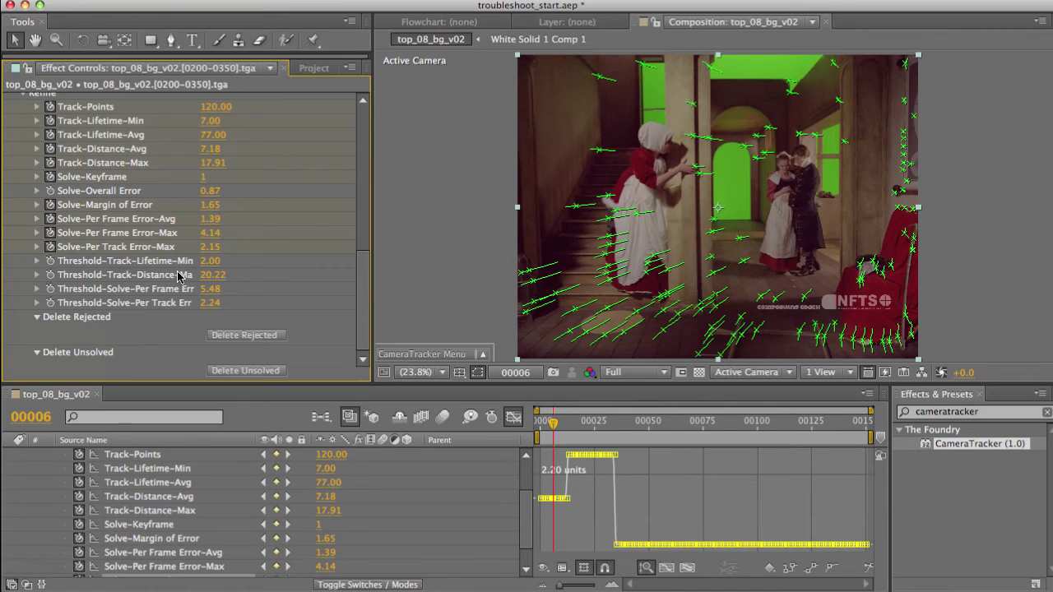
# Re-expand all CameraTracker (1.0) properties in the timeline to show Refine error and Threshold values.
pyautogui.scroll(-1, 519, 522)
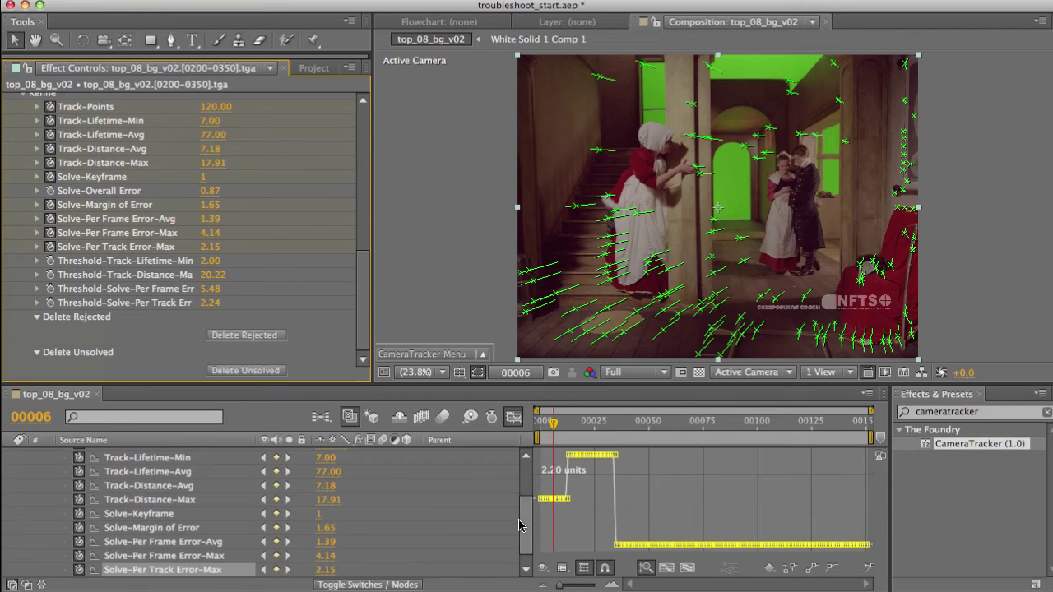
pyautogui.scroll(5, 519, 526)
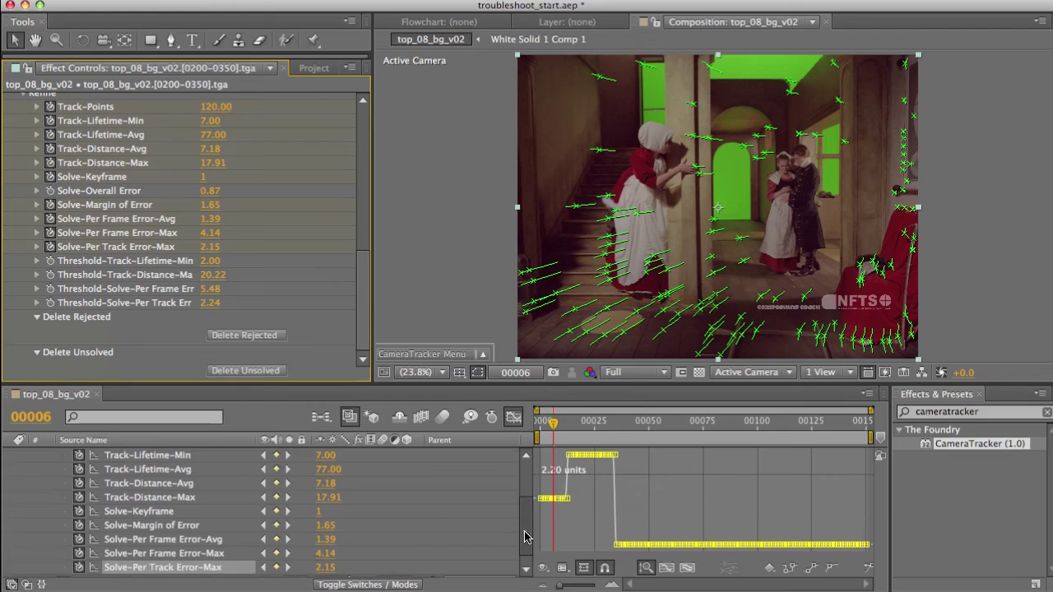
pyautogui.click(35, 497)
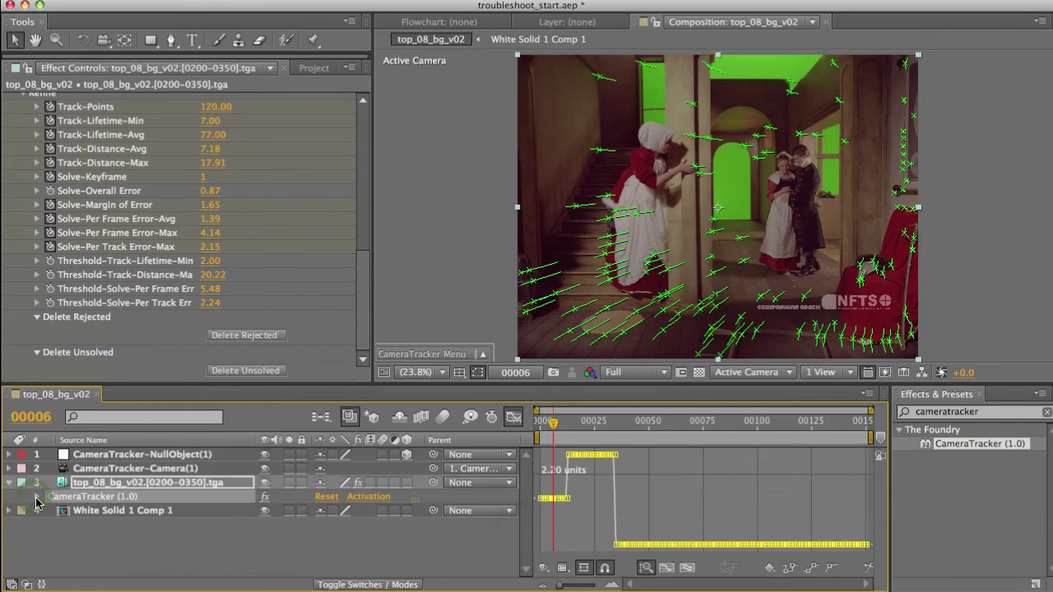
pyautogui.click(35, 497)
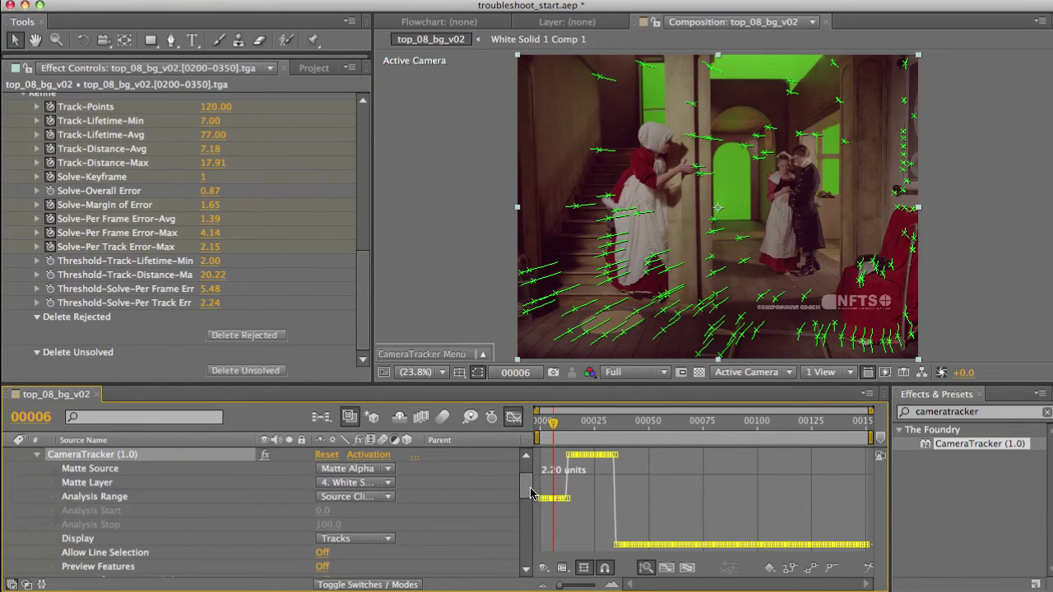
pyautogui.scroll(-5, 526, 534)
pyautogui.scroll(-4, 526, 539)
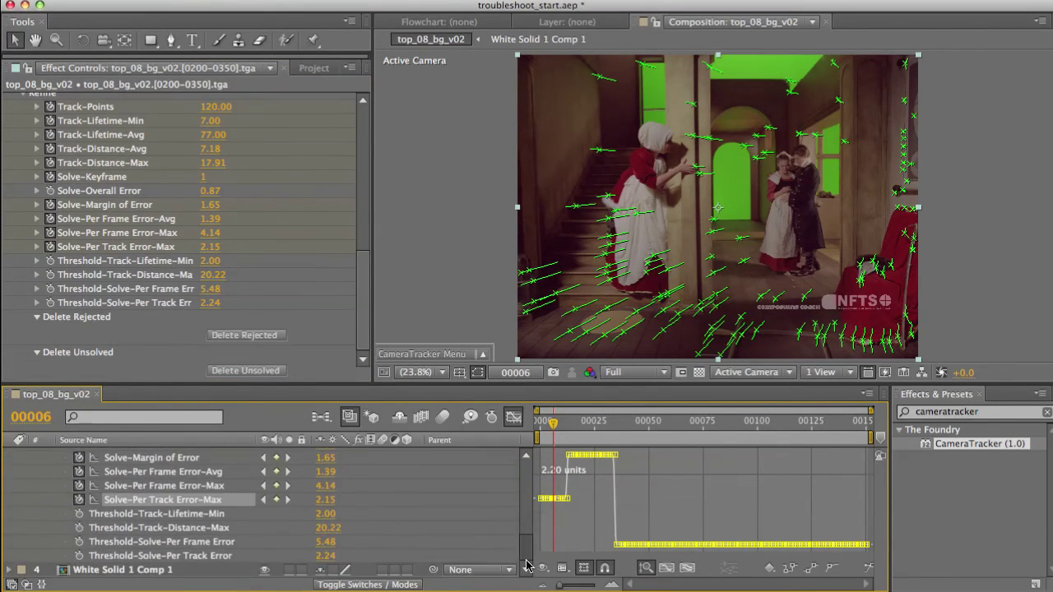
pyautogui.scroll(1, 527, 549)
pyautogui.scroll(-1, 526, 550)
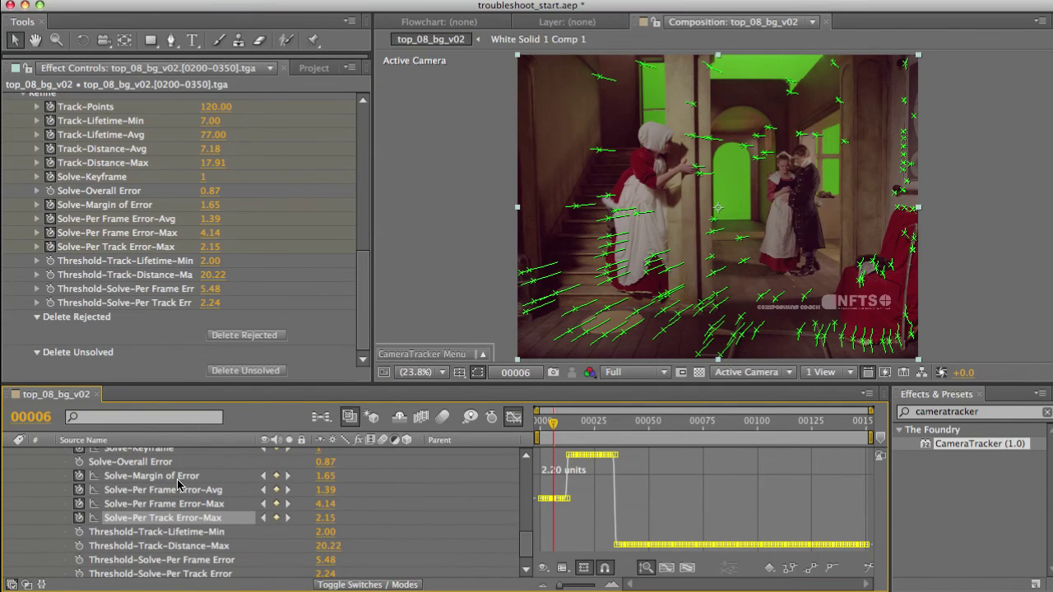
# Graph per-frame error, drop its threshold from 5.48 to 2.96, and delete rejected tracks, leaving 99.
pyautogui.click(162, 504)
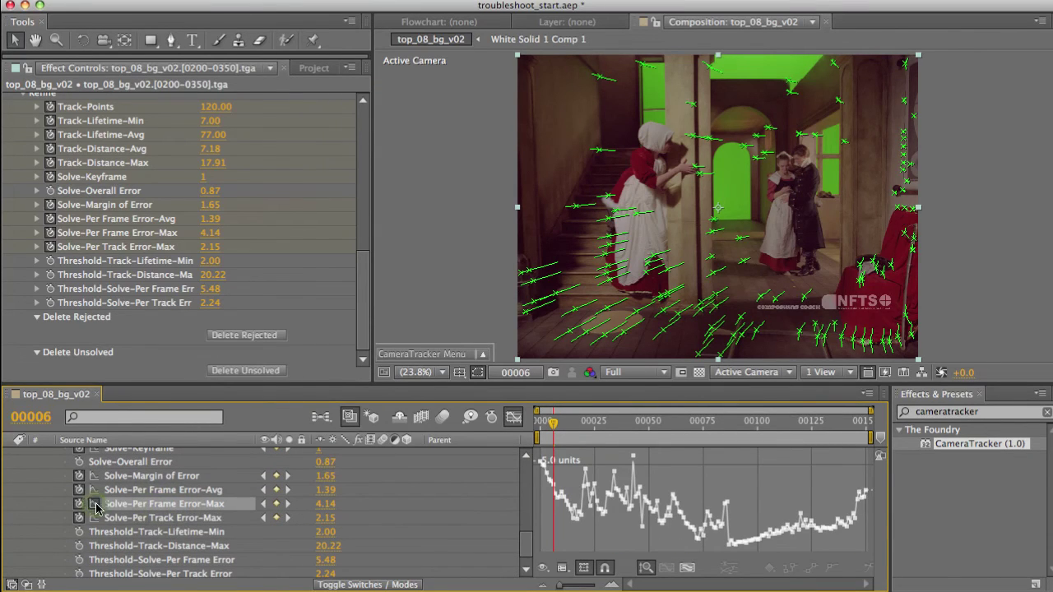
pyautogui.click(196, 562)
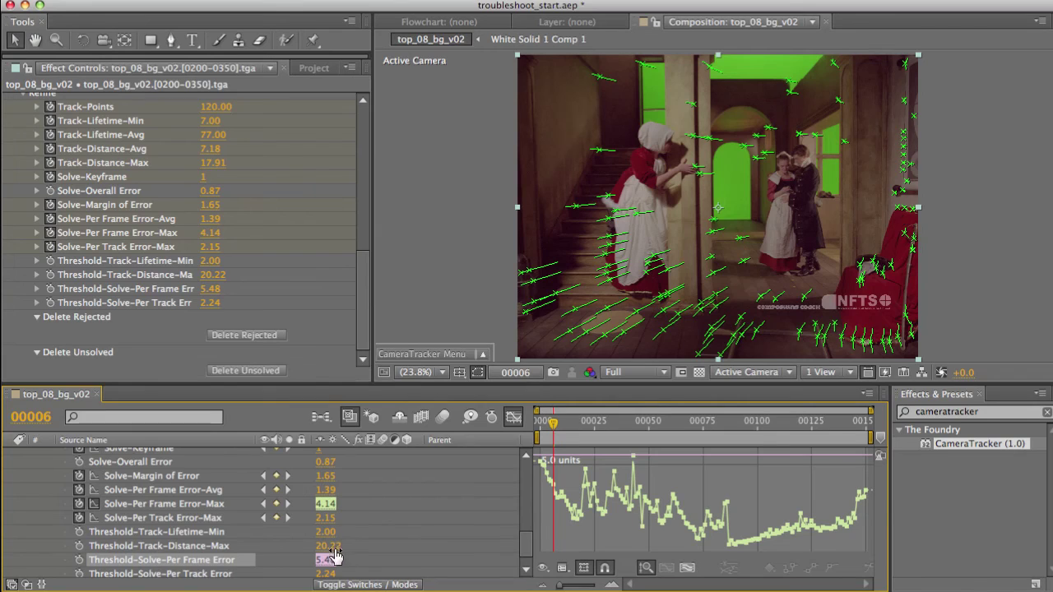
pyautogui.moveTo(326, 559); pyautogui.dragTo(148, 547)
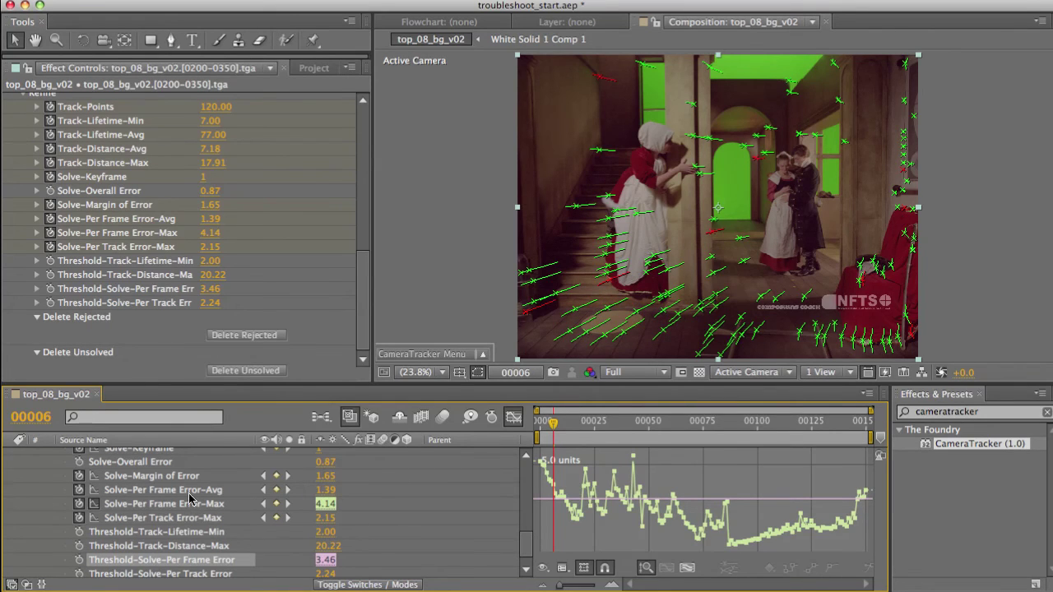
pyautogui.click(253, 337)
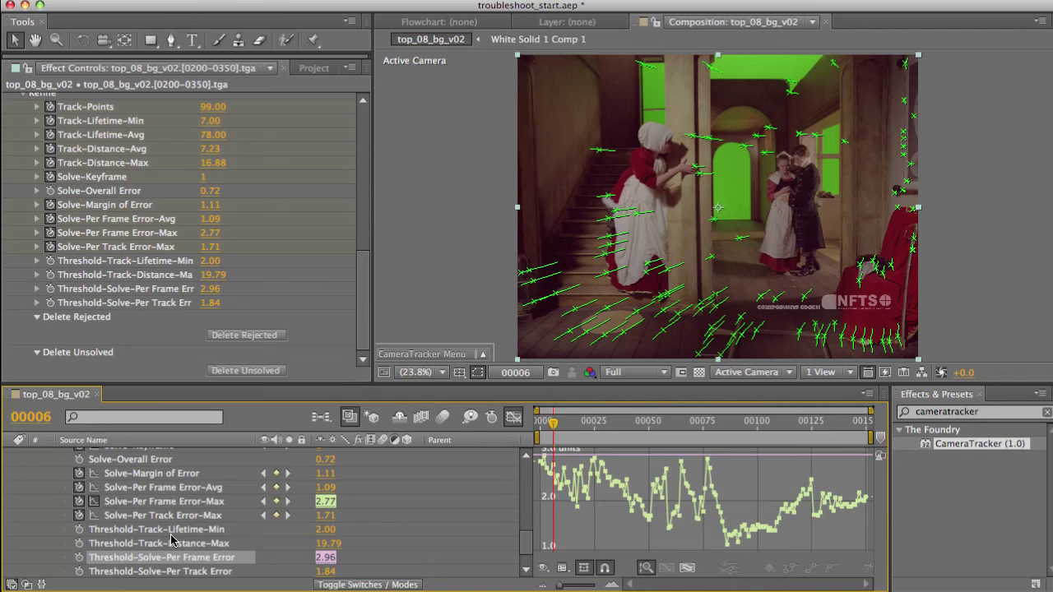
# Graph per-track error, lower its threshold from 1.84, and delete rejected tracks, leaving 60 points.
pyautogui.click(94, 502)
pyautogui.click(95, 515)
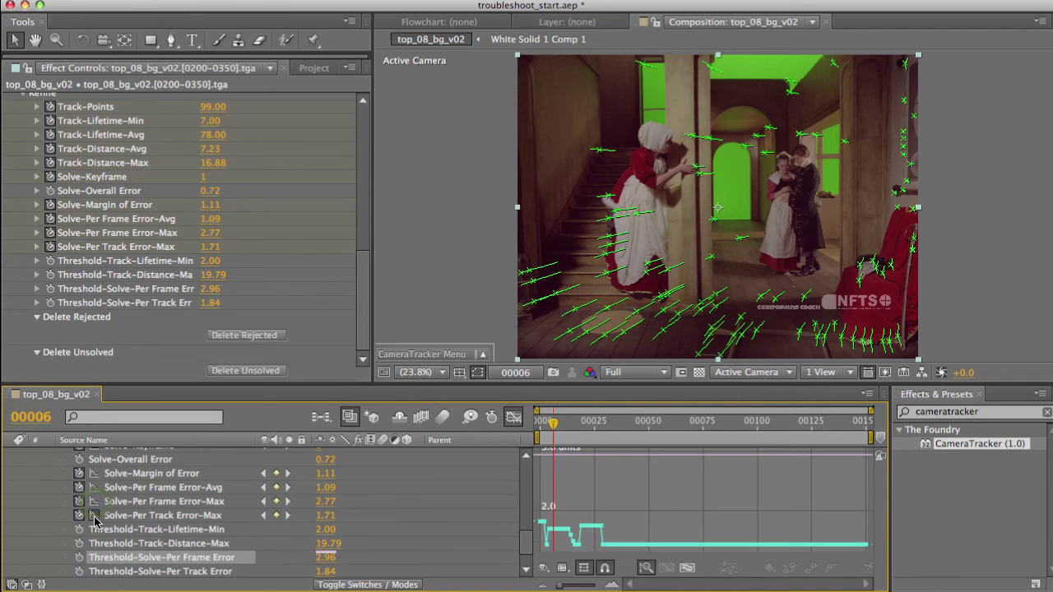
pyautogui.click(127, 571)
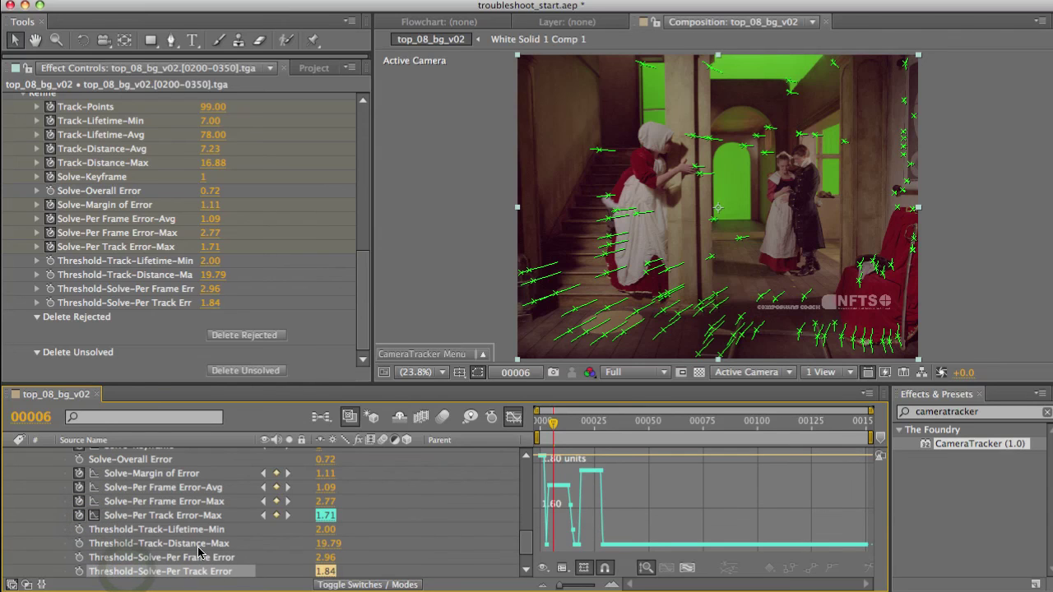
pyautogui.moveTo(327, 581); pyautogui.dragTo(285, 582)
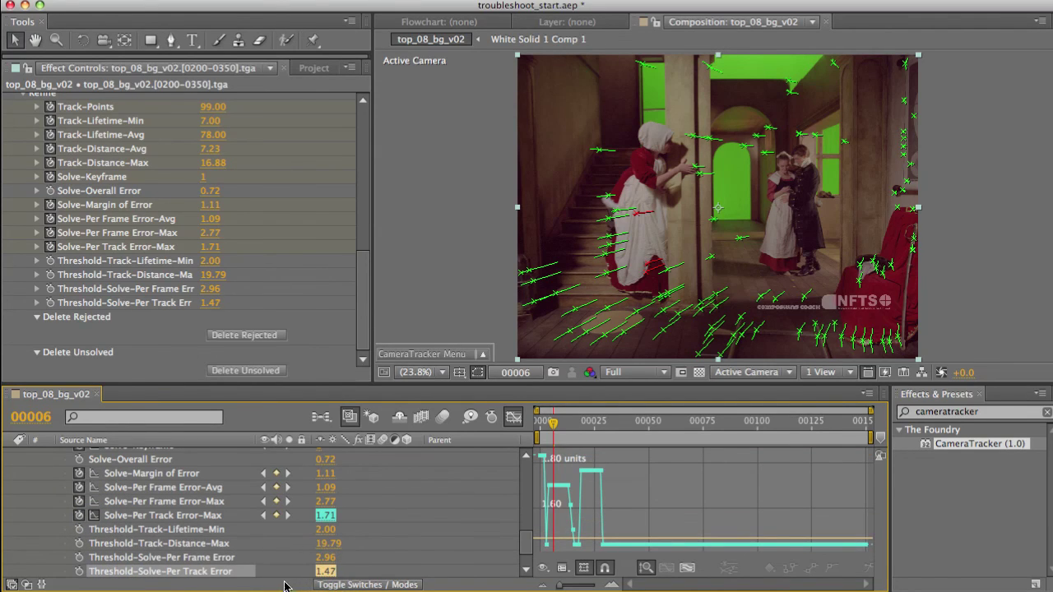
pyautogui.click(239, 337)
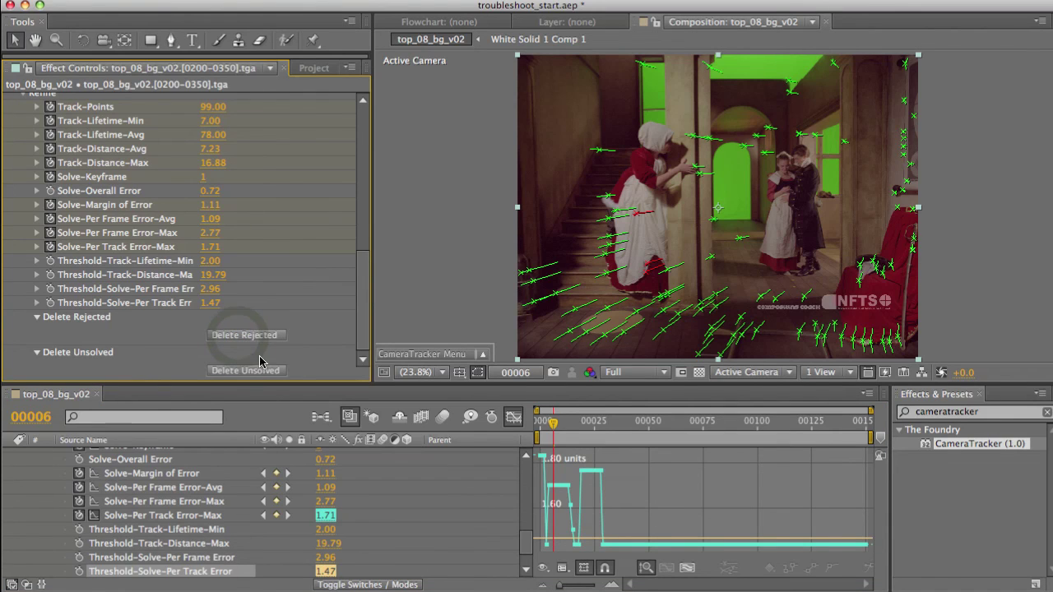
pyautogui.click(416, 309)
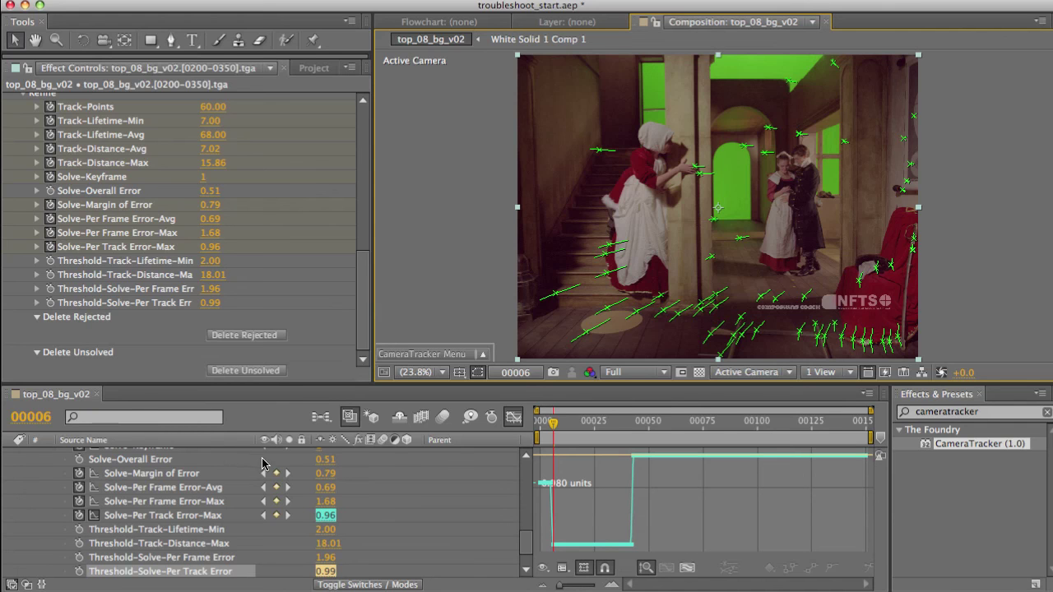
# Run Solve Camera again on the 60 remaining track points.
pyautogui.moveTo(362, 325); pyautogui.dragTo(360, 238)
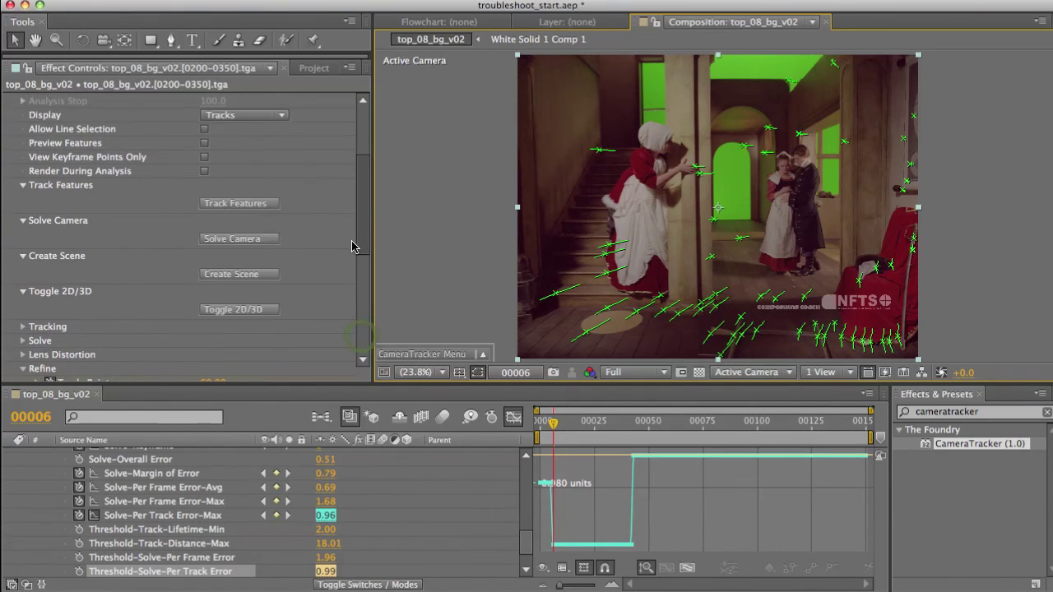
pyautogui.click(239, 236)
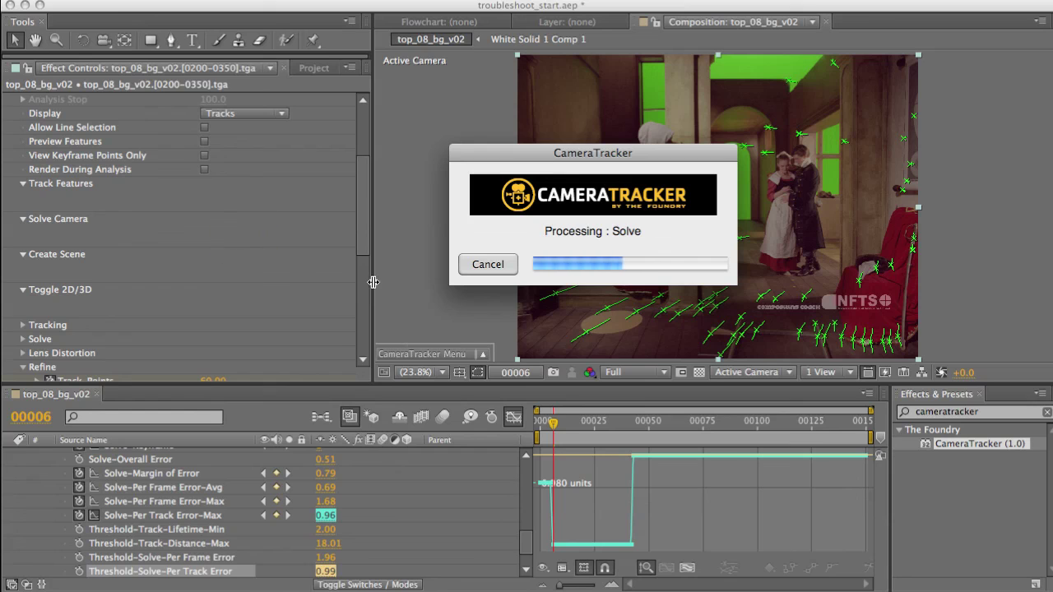